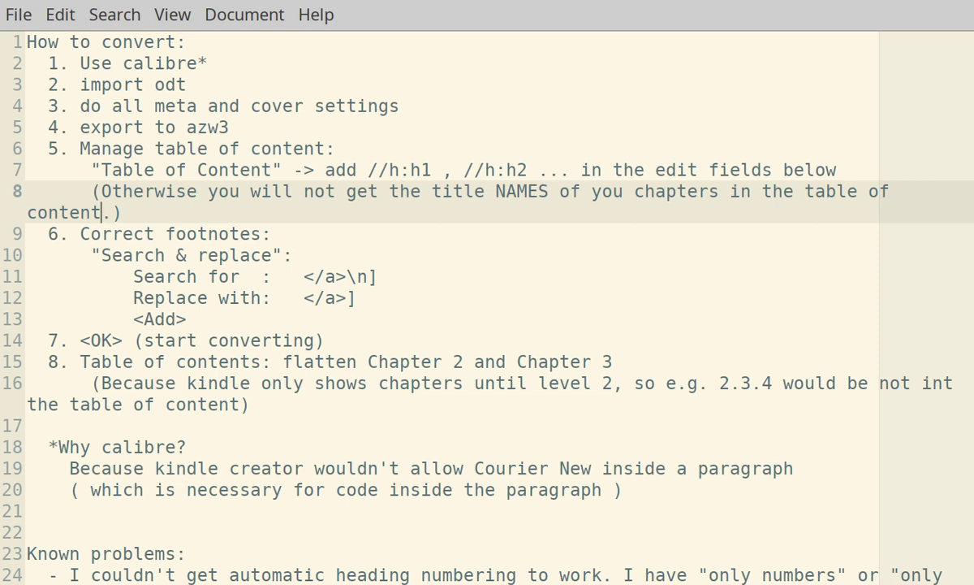
# Step: Scroll through the notes and highlight the note about heading numbering problems
pyautogui.scroll(-2, 458, 288)
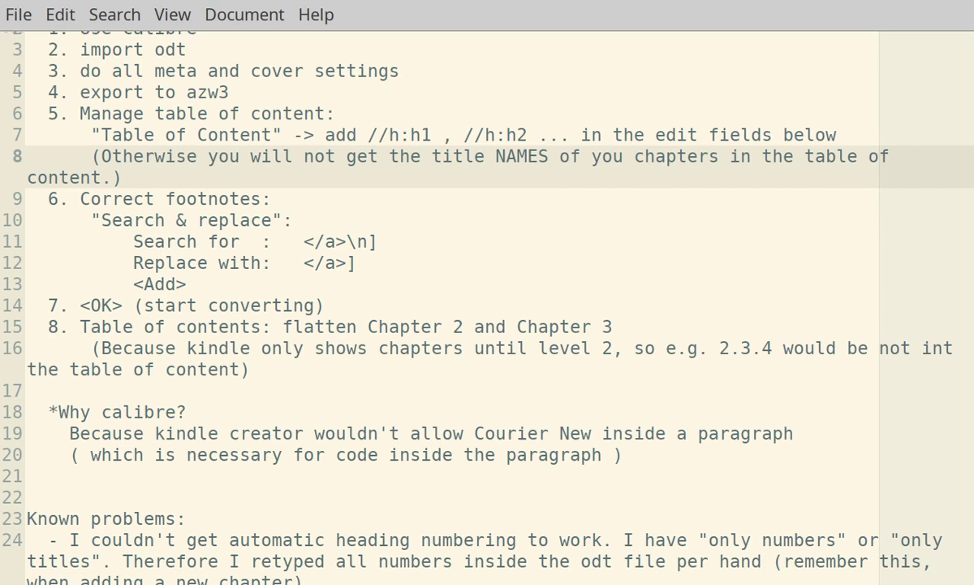
pyautogui.scroll(-3, 457, 288)
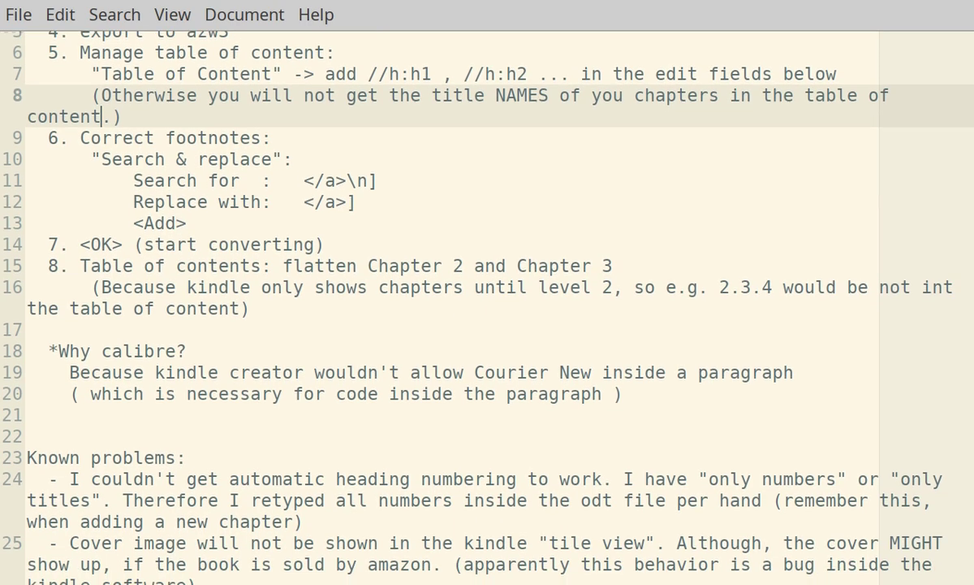
pyautogui.scroll(-1, 457, 288)
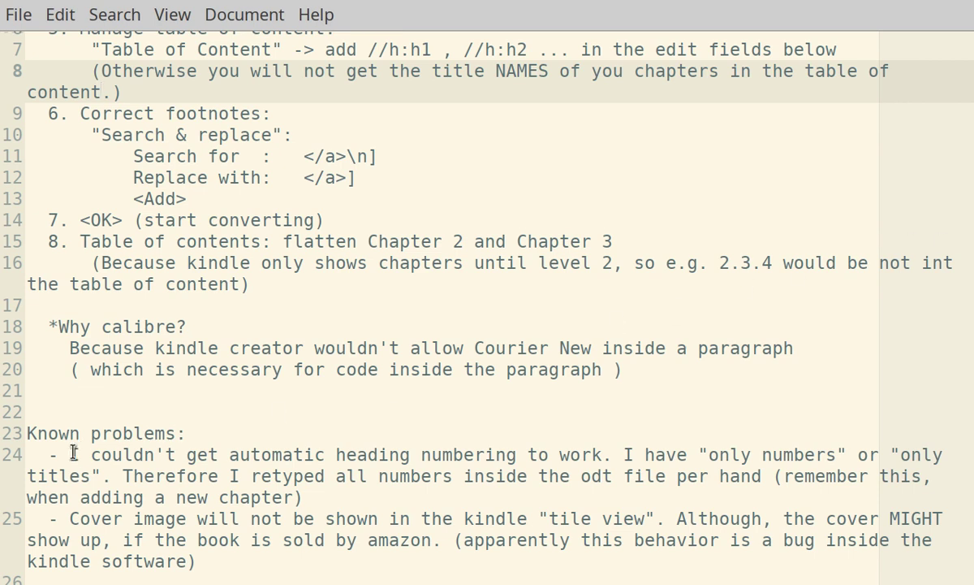
pyautogui.moveTo(70, 455); pyautogui.dragTo(335, 497)
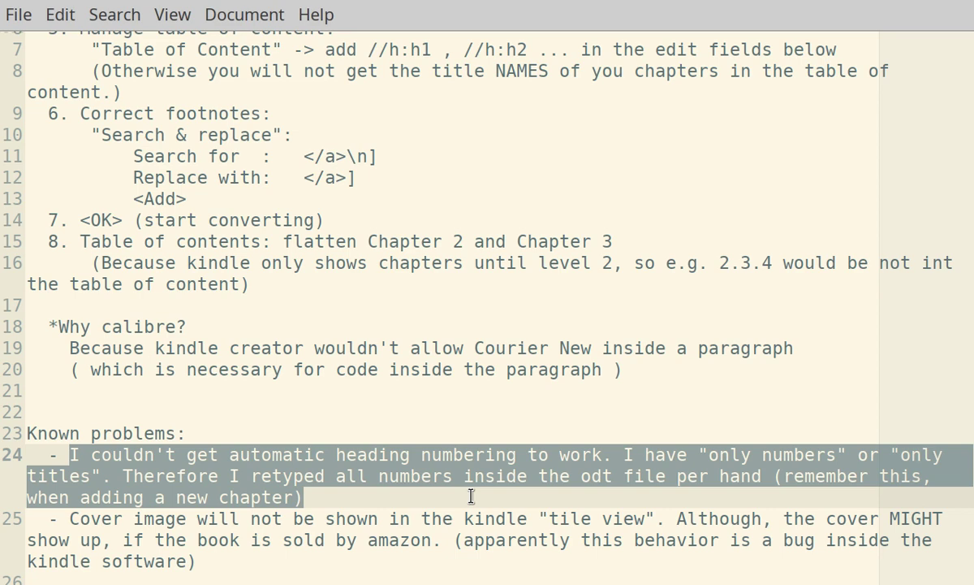
# Step: Select Effective Flex & Bison and open its conversion dialog with AZW3 as the output format
pyautogui.scroll(2, 470, 495)
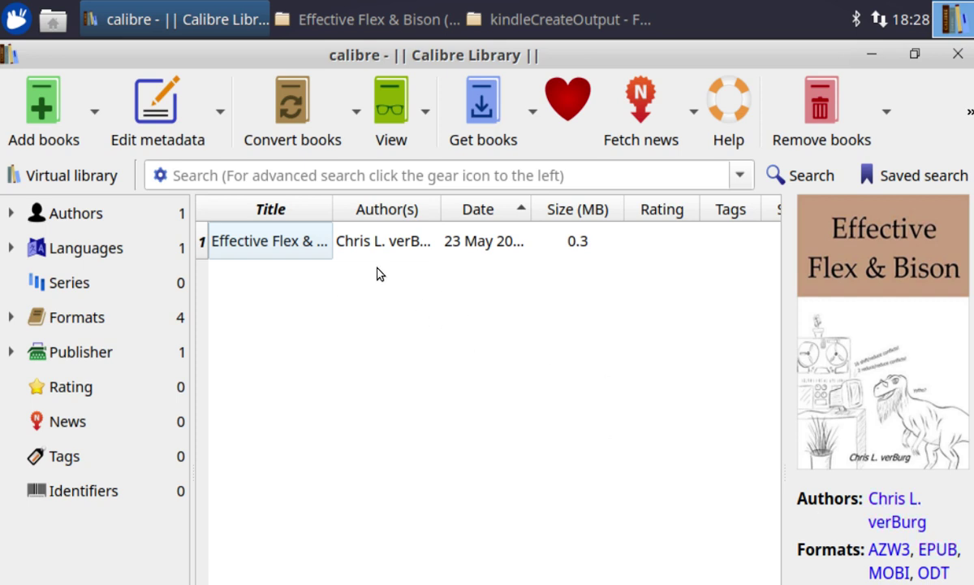
pyautogui.click(329, 146)
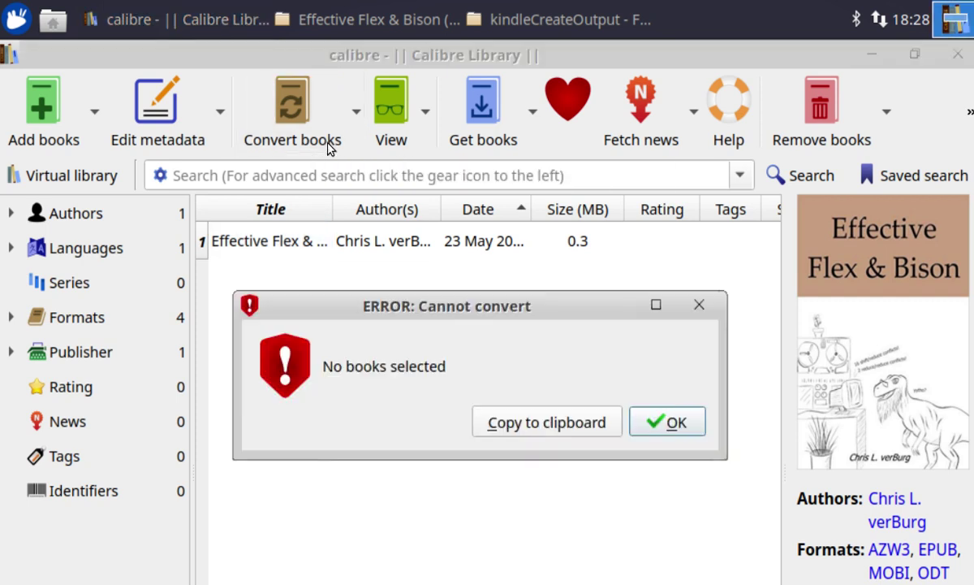
pyautogui.click(649, 418)
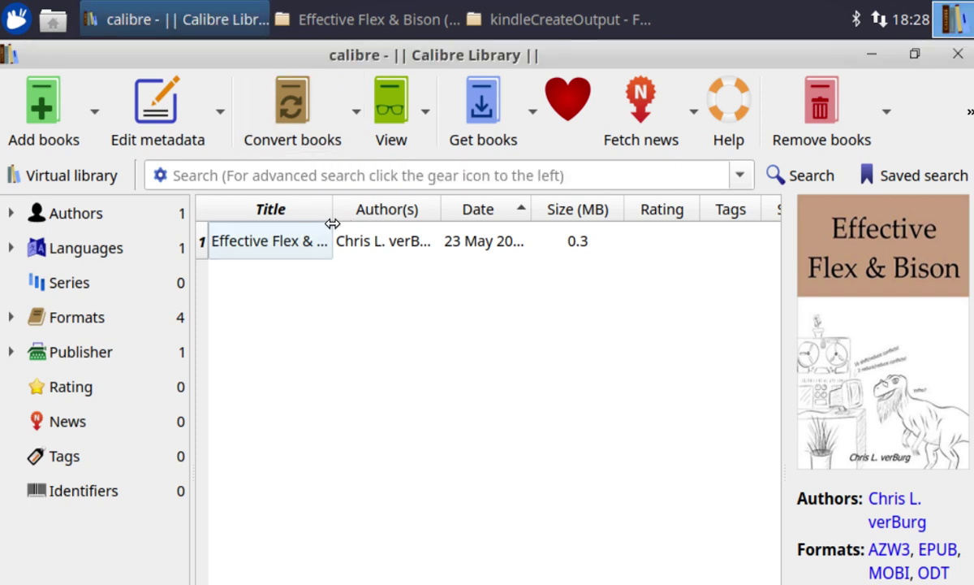
pyautogui.click(301, 241)
pyautogui.click(293, 106)
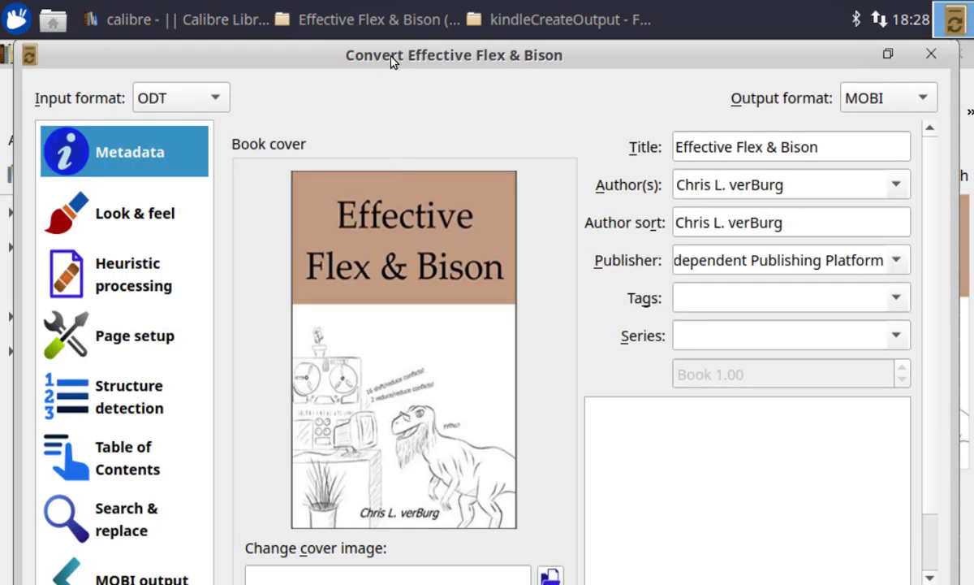
pyautogui.click(881, 102)
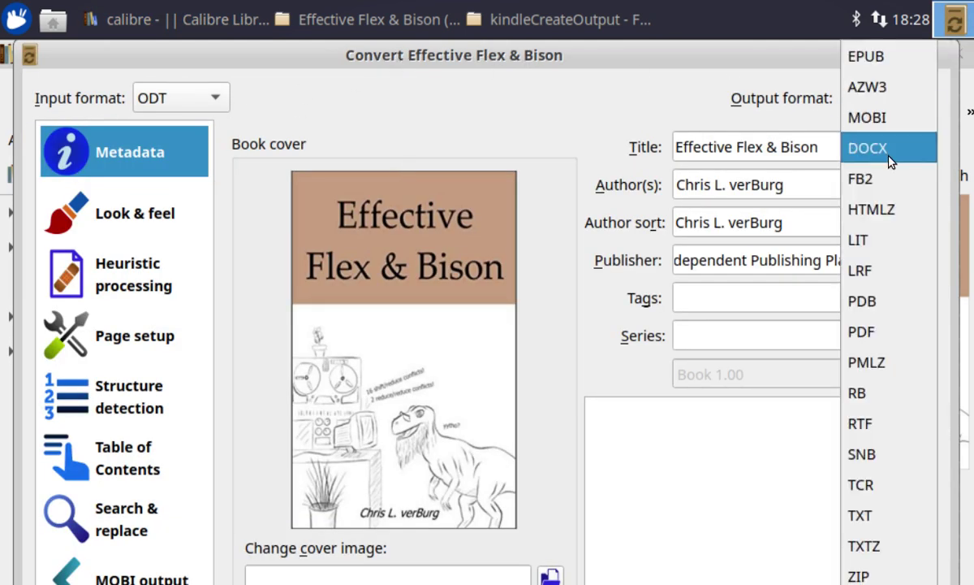
pyautogui.click(867, 87)
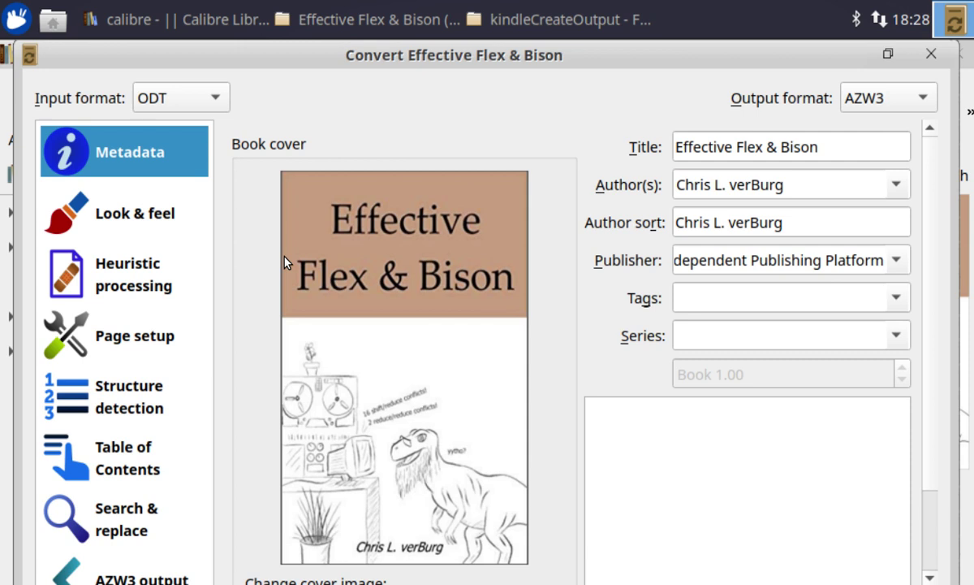
# Step: Check that ToC levels 1–3 are set to //h:h1, //h:h2 and //h:h3
pyautogui.click(112, 426)
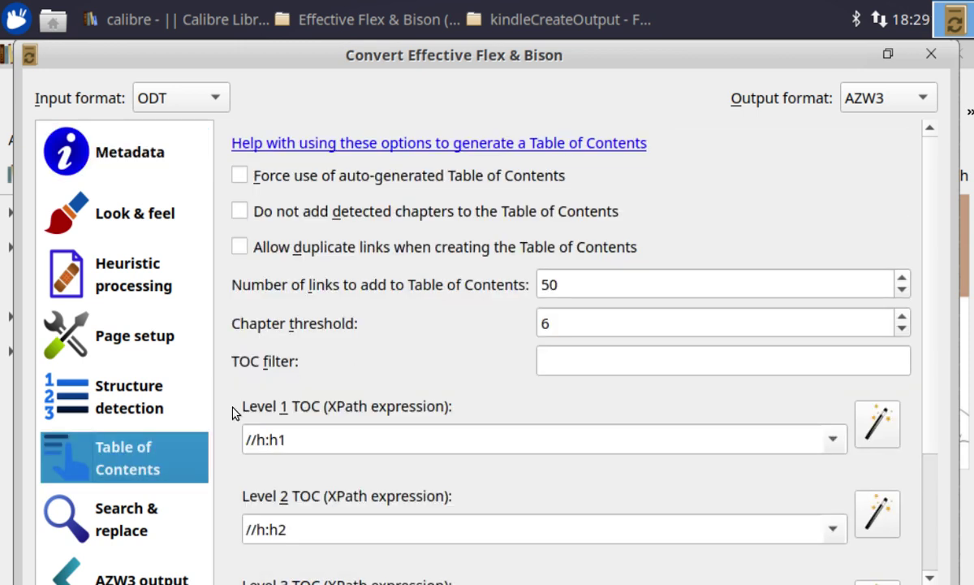
pyautogui.scroll(-3, 235, 424)
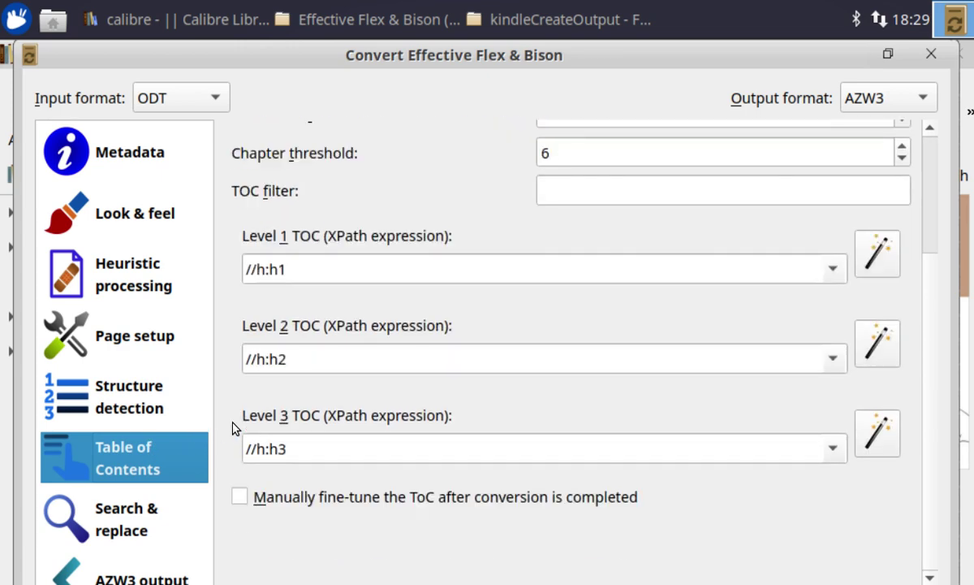
pyautogui.moveTo(299, 268); pyautogui.dragTo(241, 263)
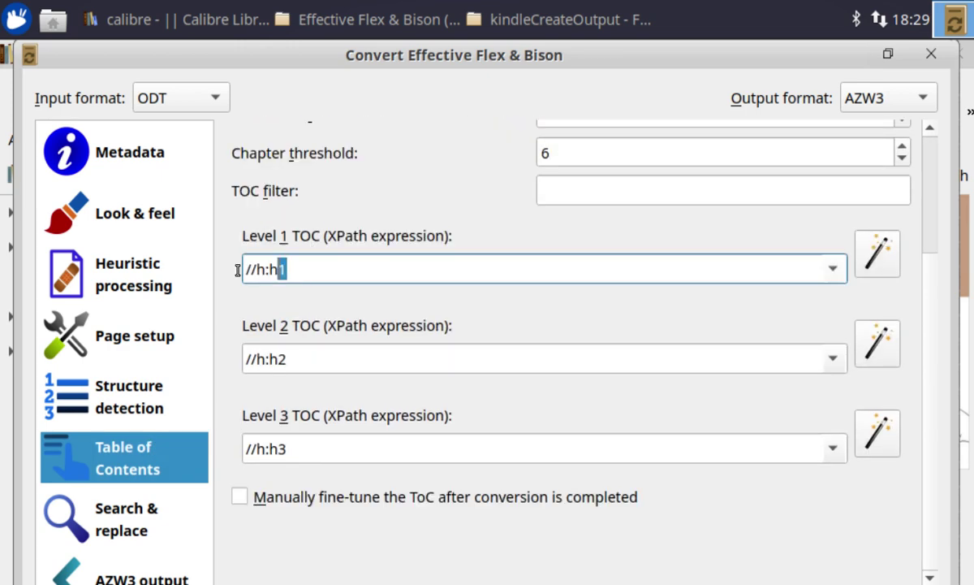
pyautogui.moveTo(331, 358); pyautogui.dragTo(243, 359)
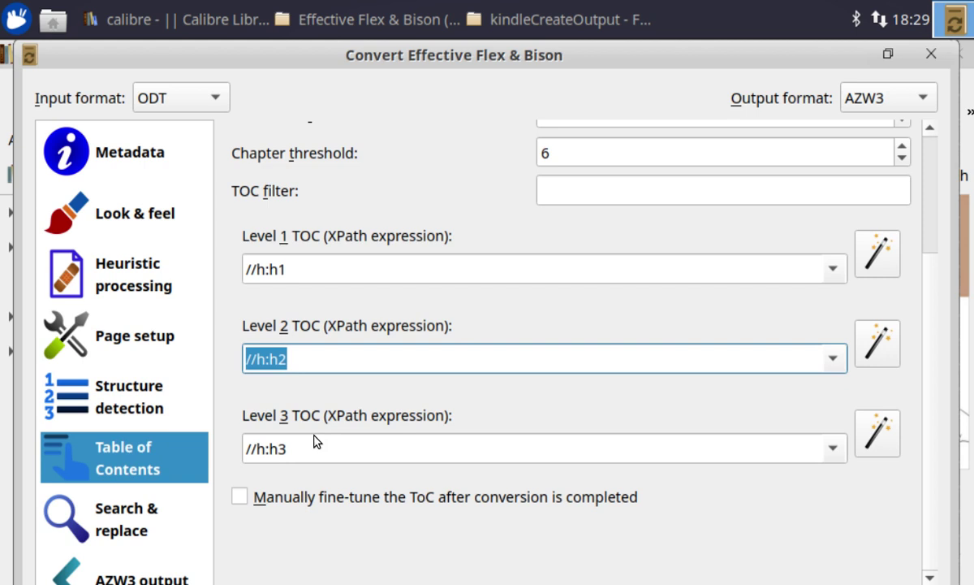
pyautogui.moveTo(315, 445); pyautogui.dragTo(248, 448)
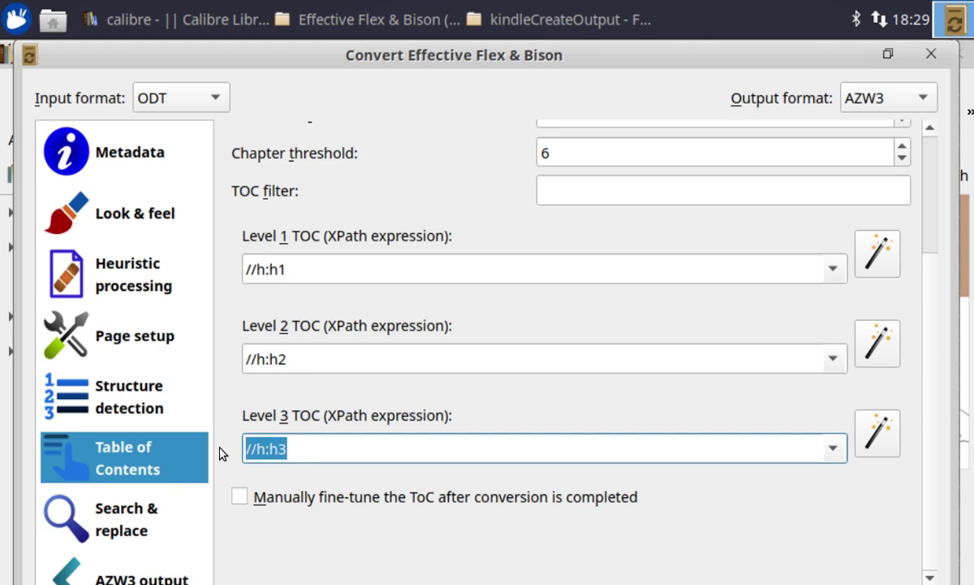
# Step: Inspect the //h:h3 expression and enable manual ToC fine-tuning after conversion
pyautogui.press('Right')
pyautogui.press('Left')
pyautogui.press('Left')
pyautogui.hotkey('shift', 'Left')
pyautogui.hotkey('shift', 'Left')
pyautogui.hotkey('shift', 'Left')
pyautogui.hotkey('shift', 'Left')
pyautogui.press('End')
pyautogui.hotkey('shift', 'Left')
pyautogui.hotkey('shift', 'Left')
pyautogui.click(292, 503)
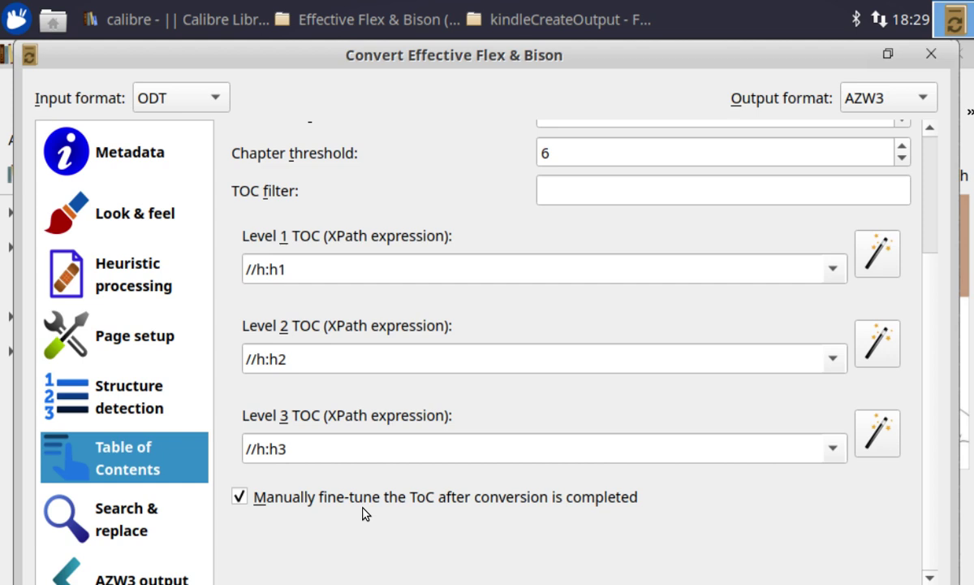
# Step: Add a search-and-replace rule with the pasted footnote expression and replacement </a>]
pyautogui.click(159, 528)
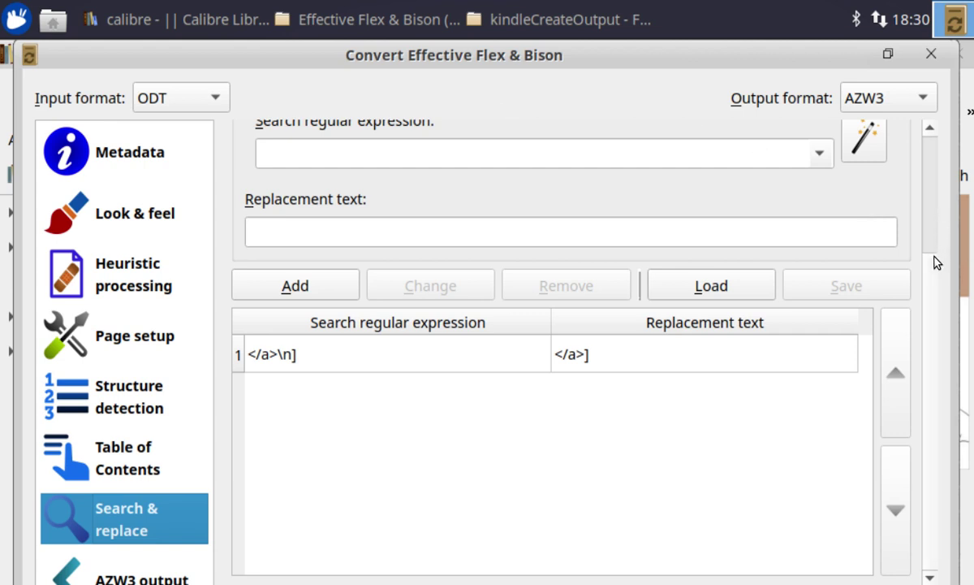
pyautogui.scroll(2, 924, 245)
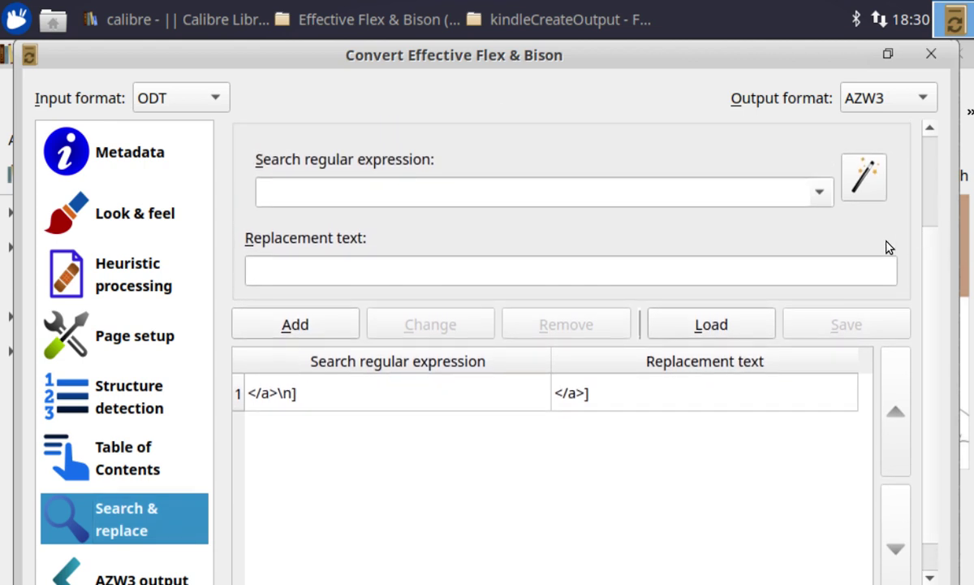
pyautogui.click(350, 194)
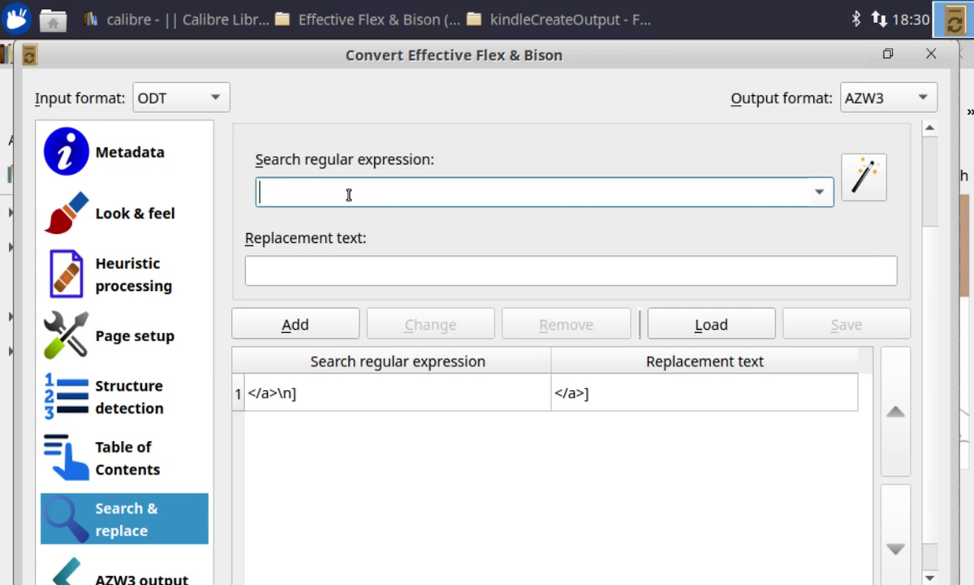
pyautogui.write('</a>\\n]')
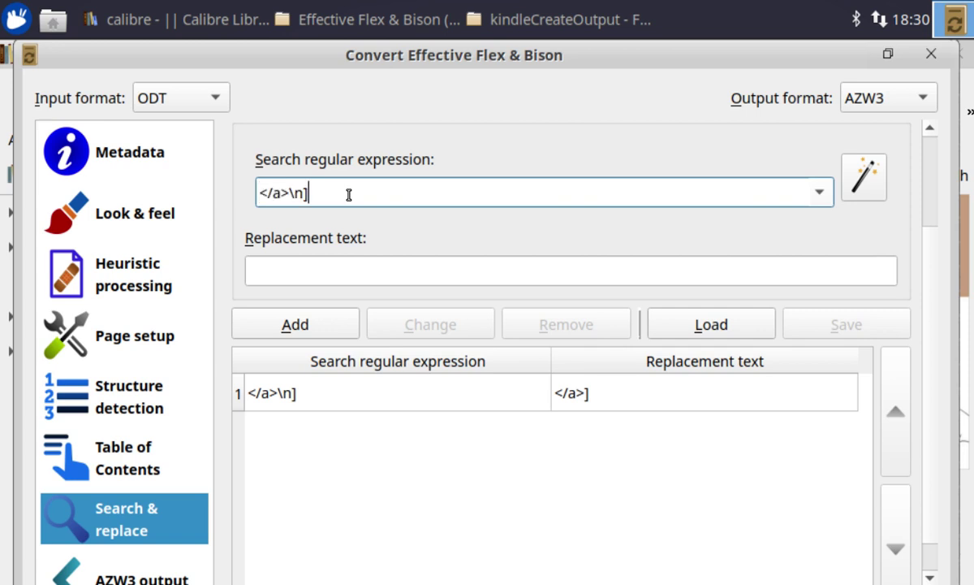
pyautogui.click(338, 274)
pyautogui.write('<')
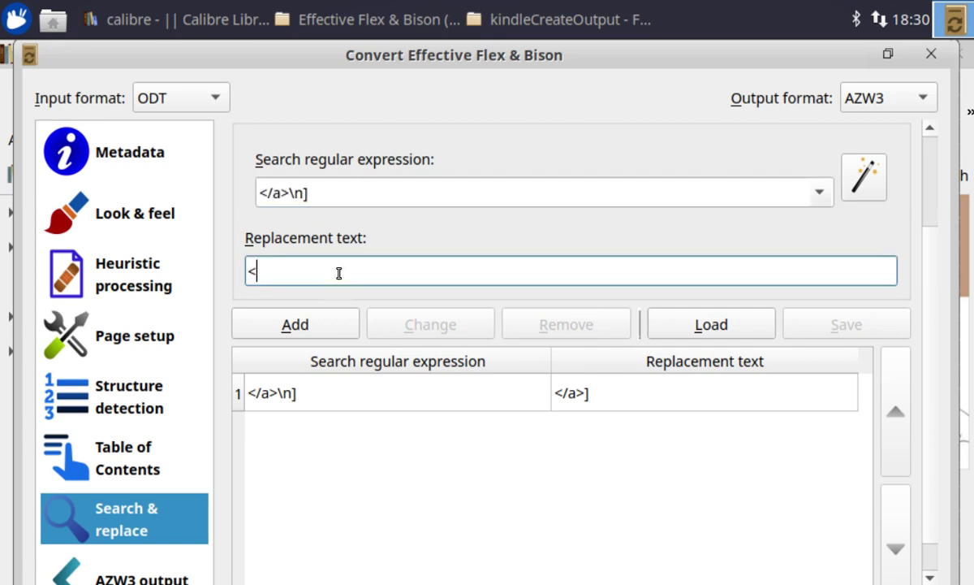
pyautogui.write('/a>]')
# Step: Adjust the replacement text, then clear the search and replace fields, keeping the one rule
pyautogui.moveTo(247, 271); pyautogui.dragTo(278, 293)
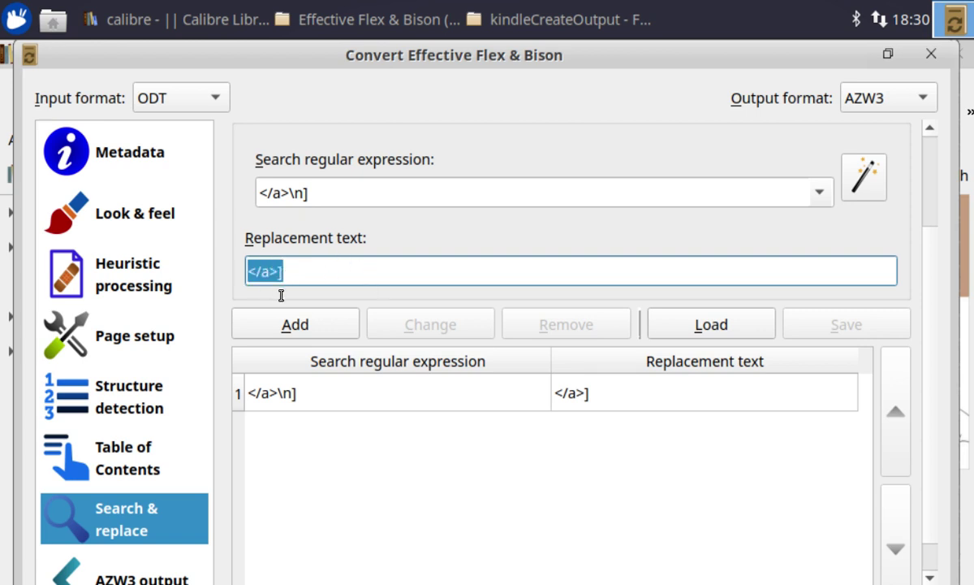
pyautogui.write('[')
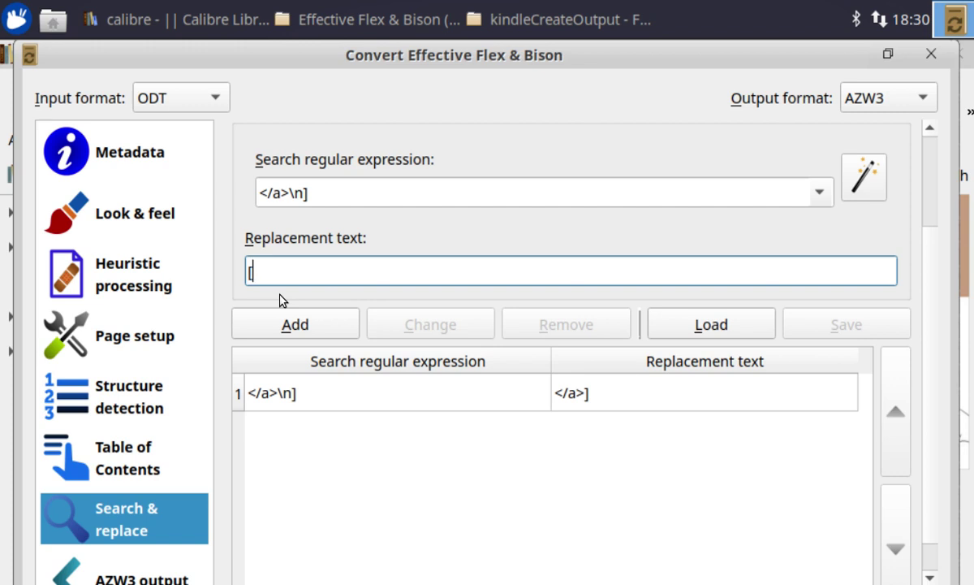
pyautogui.write('<- 14]')
pyautogui.press('Left')
pyautogui.click(296, 194)
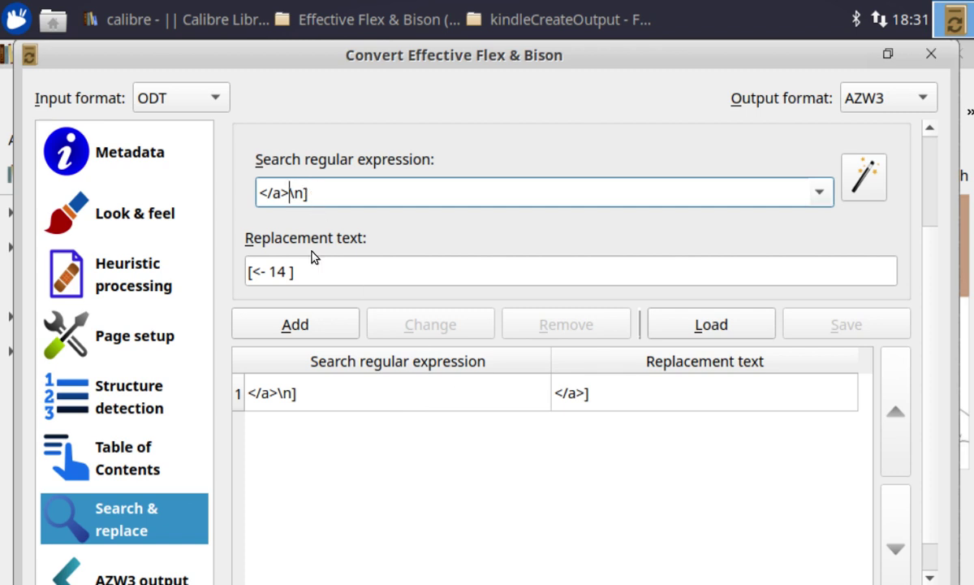
pyautogui.click(308, 276)
pyautogui.hotkey('shift', 'Left')
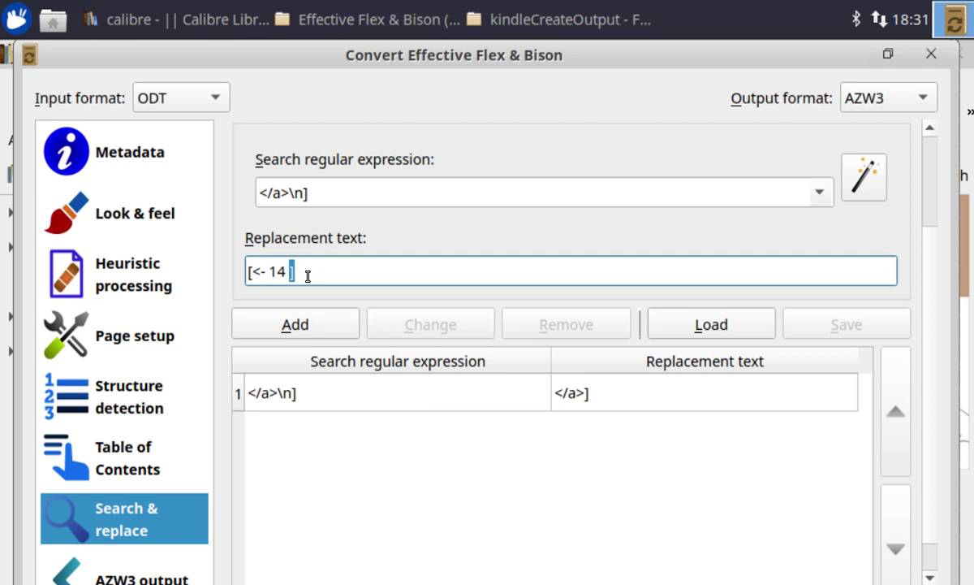
pyautogui.click(295, 324)
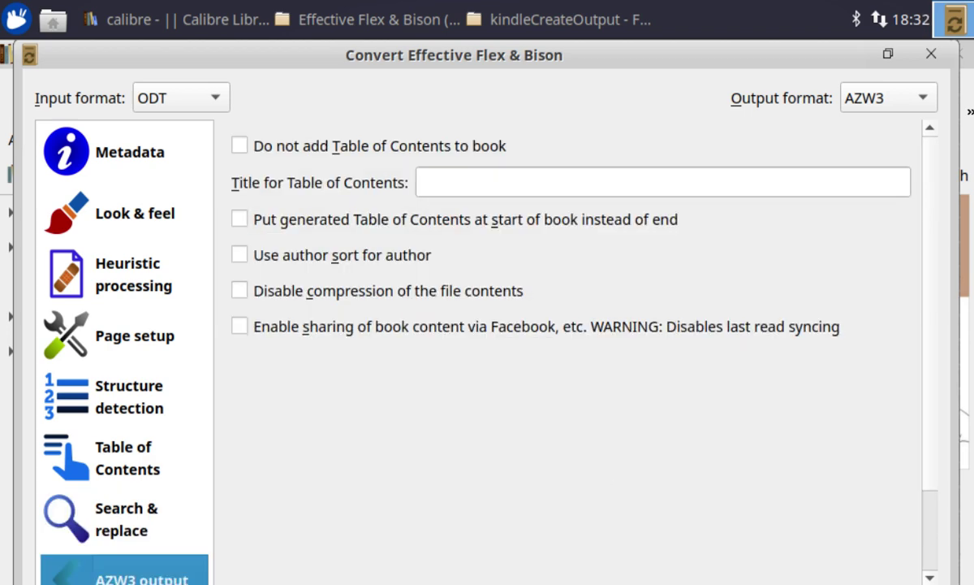
# Step: Convert the book, then inspect Chapter 2: Flex's sections in the AZW3 ToC editor
pyautogui.press('Return')
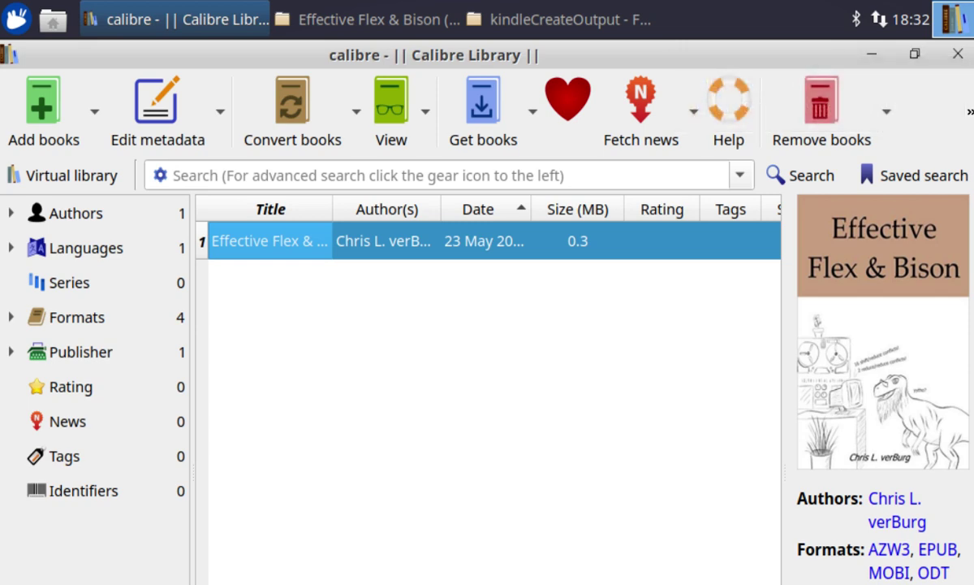
pyautogui.press('t')
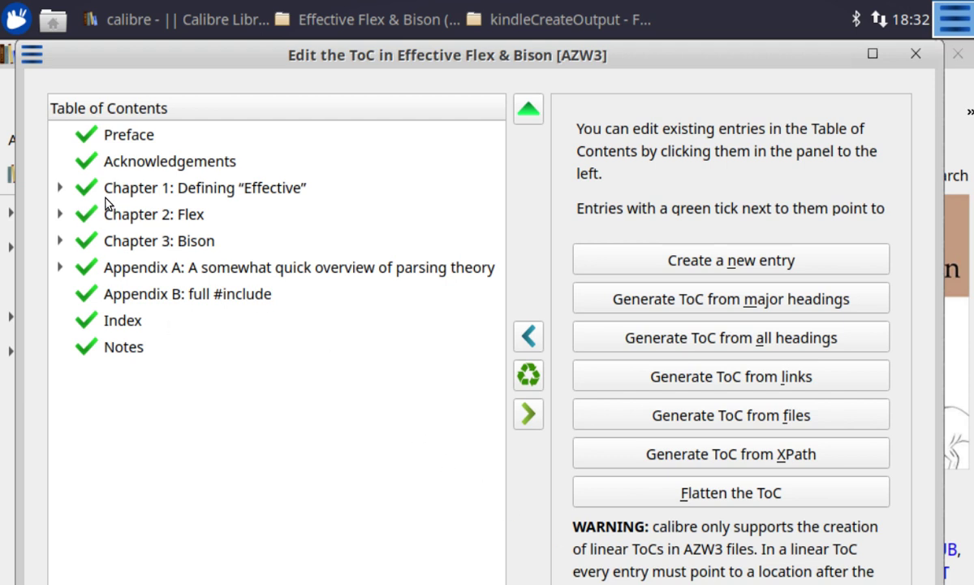
pyautogui.click(59, 213)
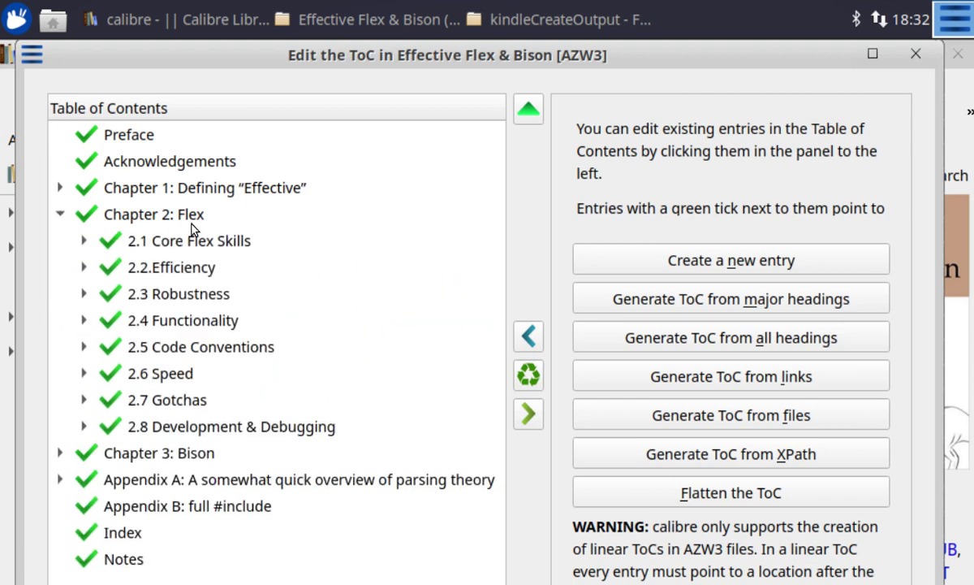
pyautogui.click(84, 241)
pyautogui.click(170, 265)
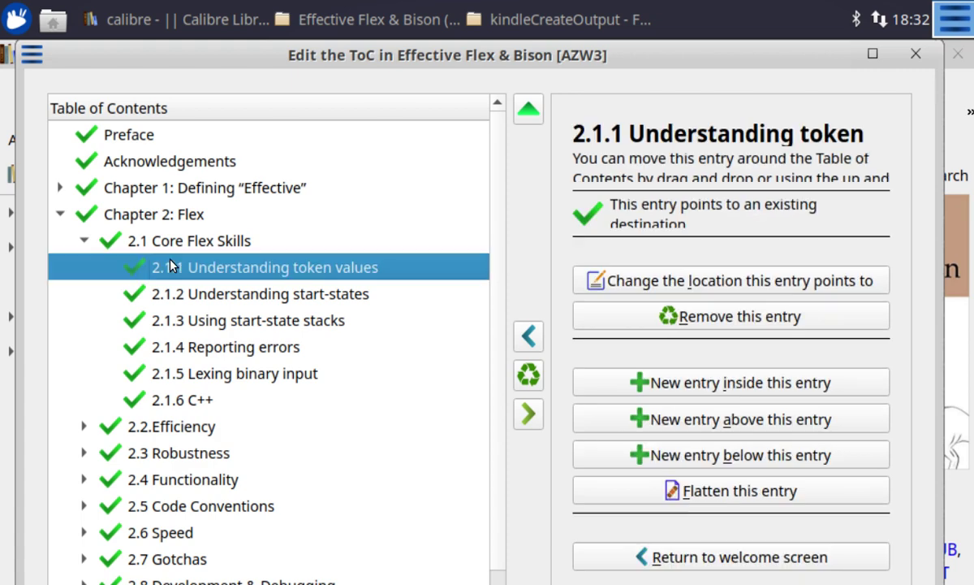
pyautogui.press('Down')
pyautogui.press('Down')
pyautogui.press('Down')
pyautogui.press('Down')
pyautogui.press('Down')
pyautogui.press('Up')
pyautogui.press('Up')
pyautogui.press('Up')
pyautogui.press('Up')
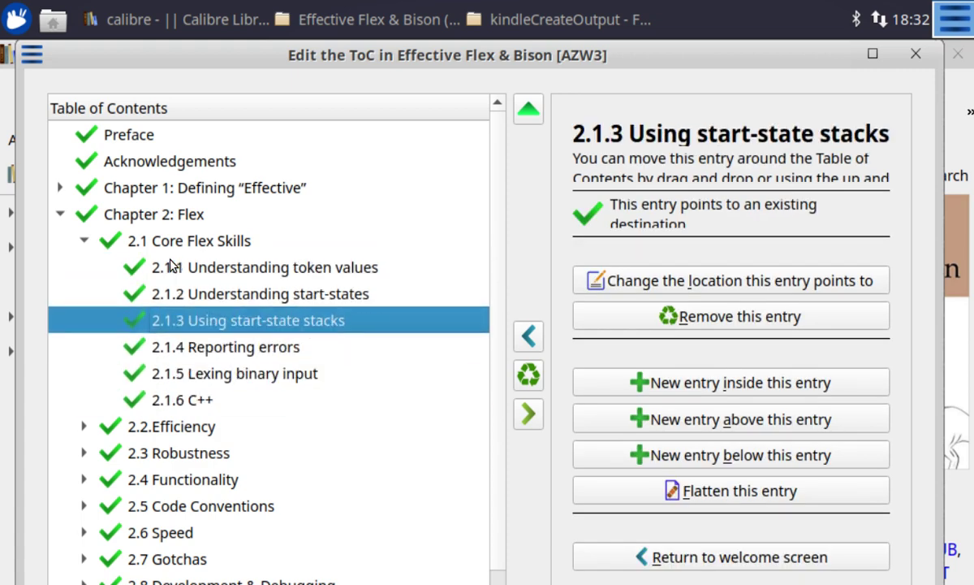
pyautogui.moveTo(171, 265); pyautogui.dragTo(81, 240)
pyautogui.click(61, 215)
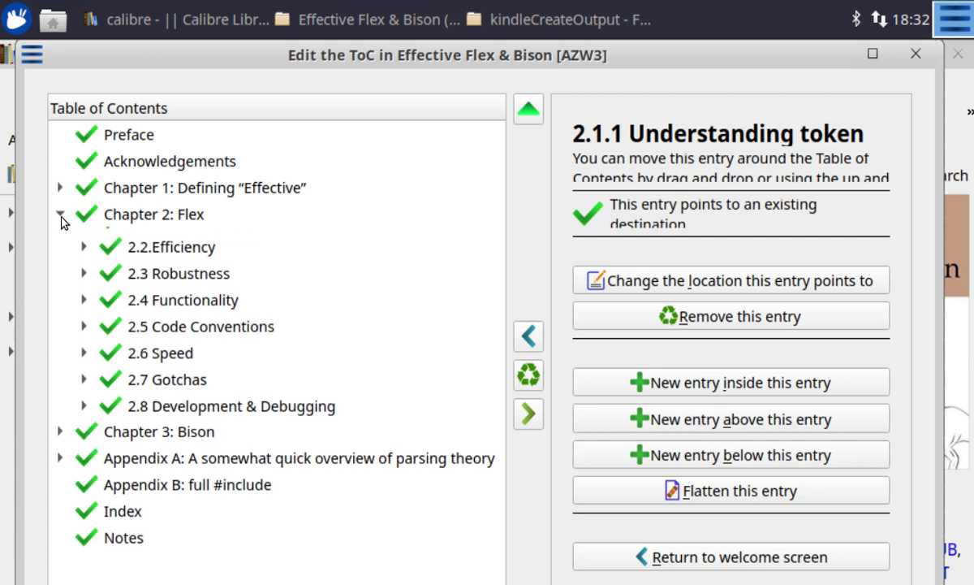
# Step: Flatten Chapter 3: Bison and Chapter 2: Flex so their sections become top-level
pyautogui.click(118, 241)
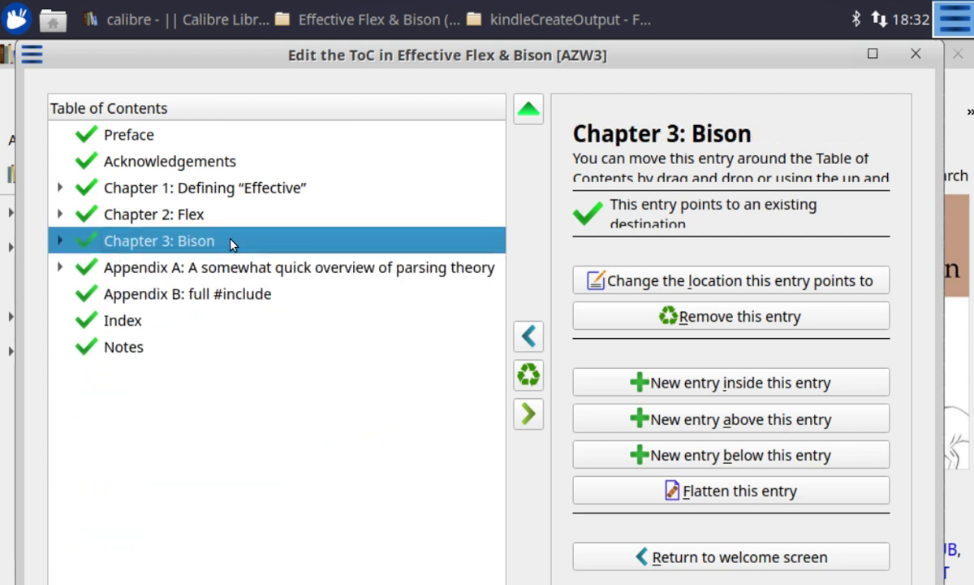
pyautogui.click(728, 491)
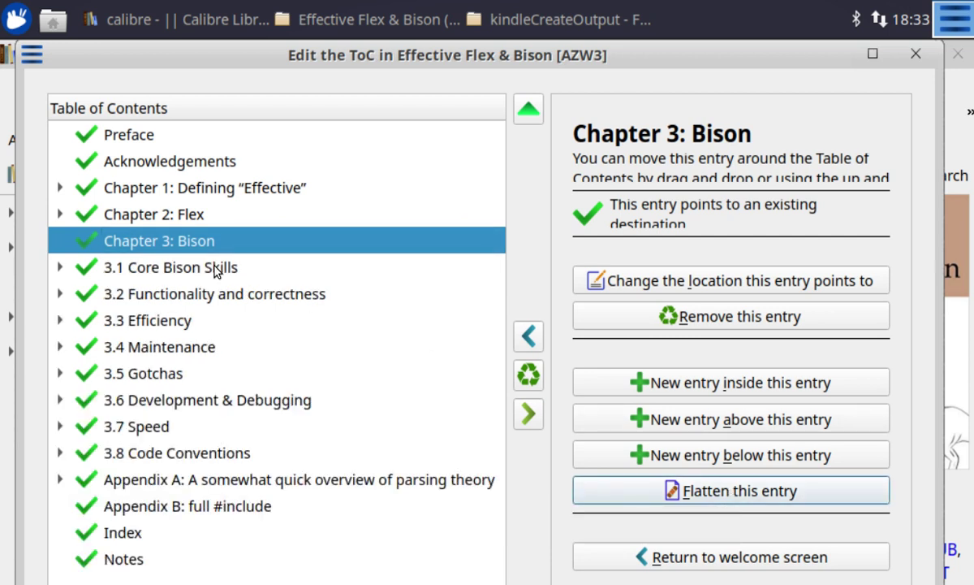
pyautogui.click(157, 211)
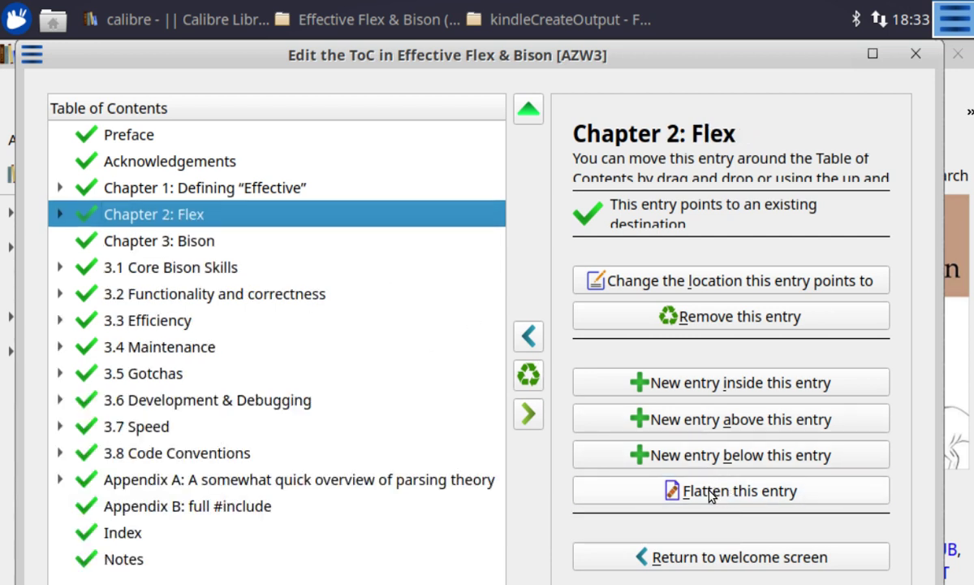
pyautogui.click(680, 492)
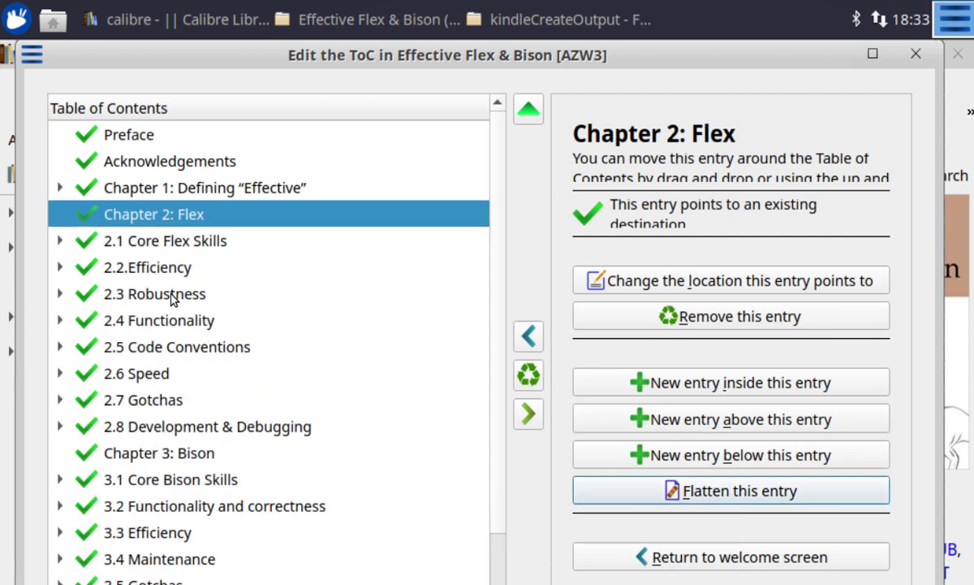
# Step: Check the flattened ToC by expanding and collapsing 2.1 Core Flex Skills and Chapter 1
pyautogui.click(139, 243)
pyautogui.click(59, 240)
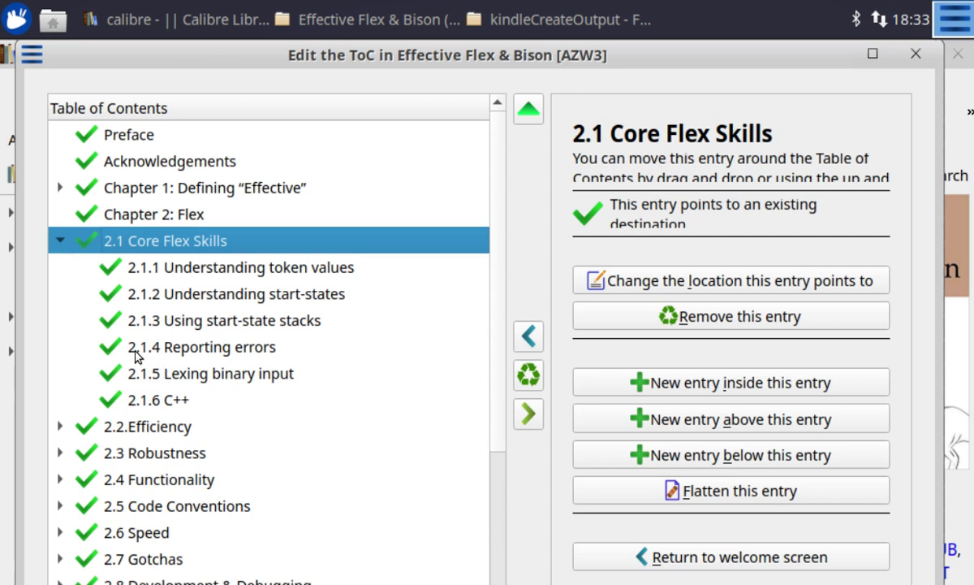
pyautogui.click(59, 241)
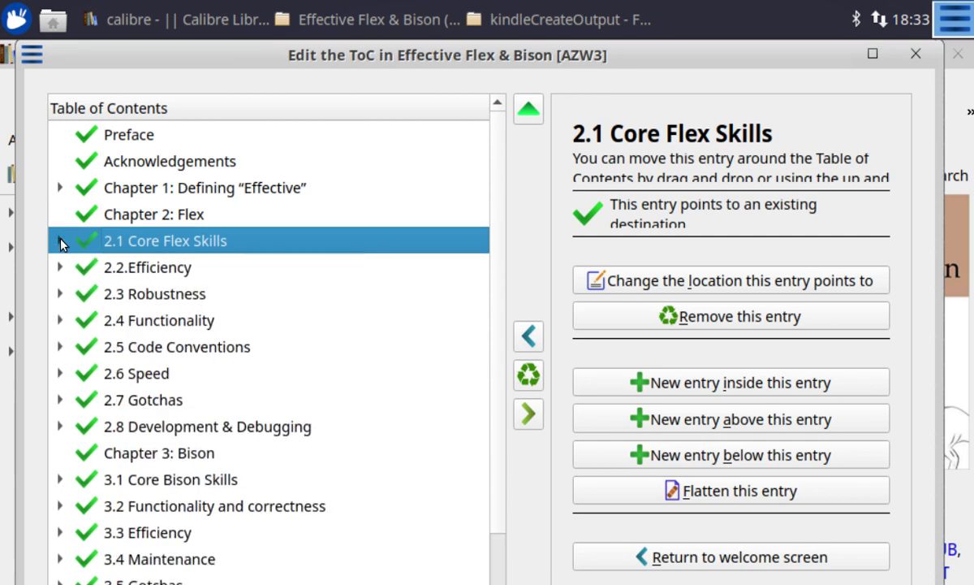
pyautogui.click(59, 187)
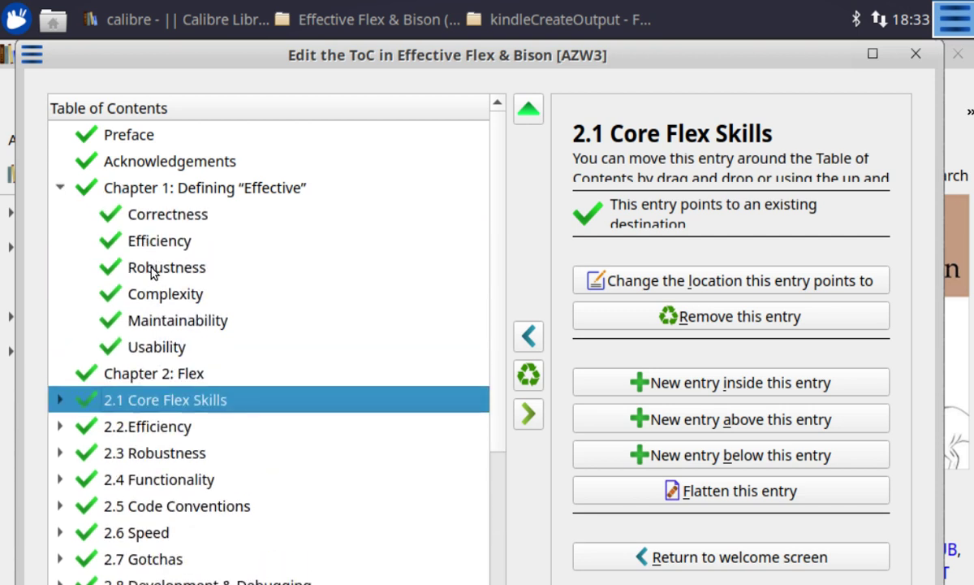
pyautogui.click(60, 188)
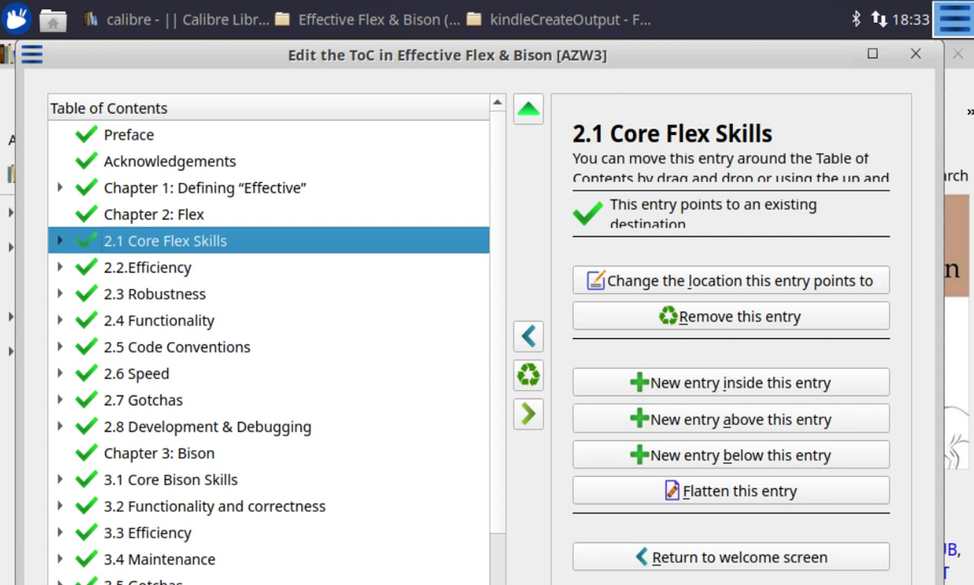
# Step: Save the flattened ToC into the AZW3 book and deselect it in the library
pyautogui.press('Return')
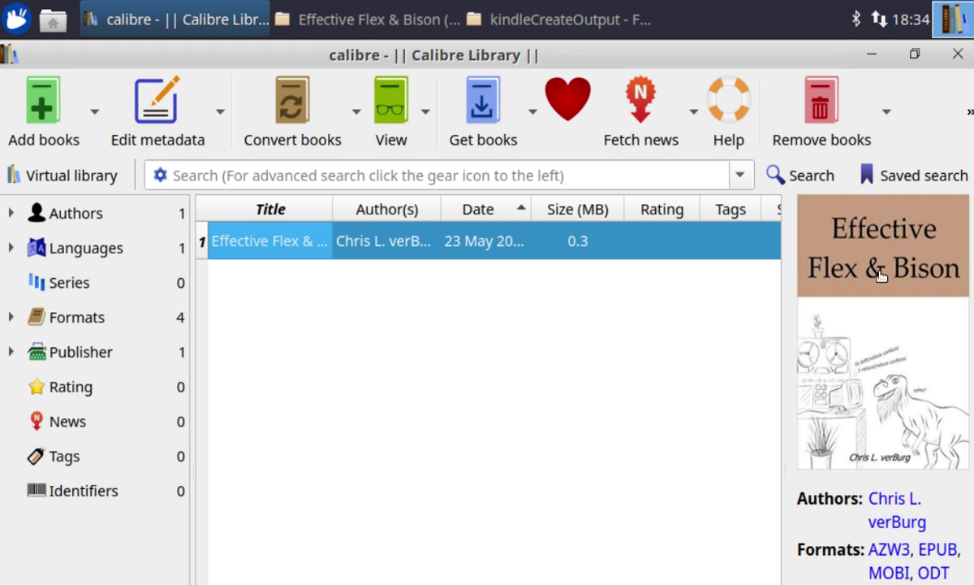
pyautogui.click(628, 385)
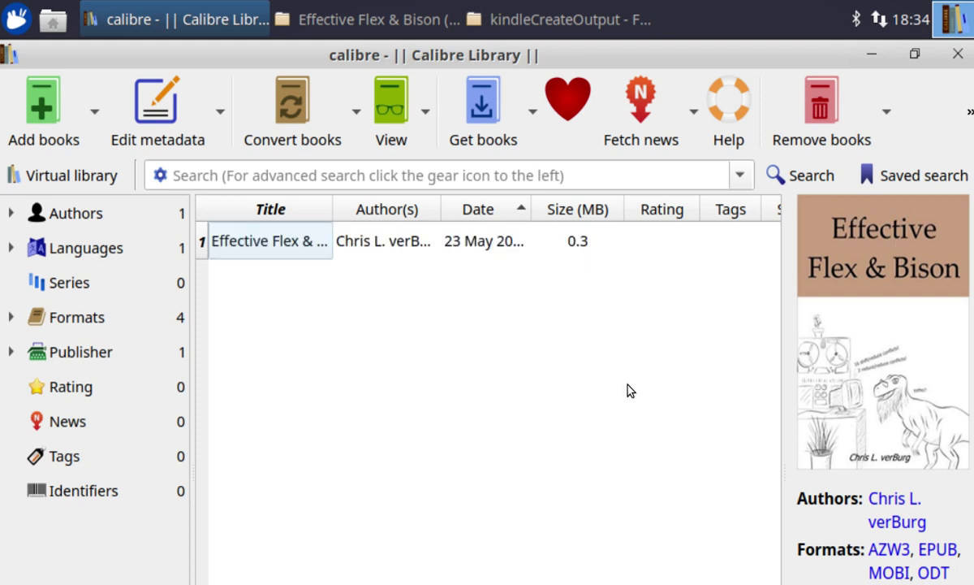